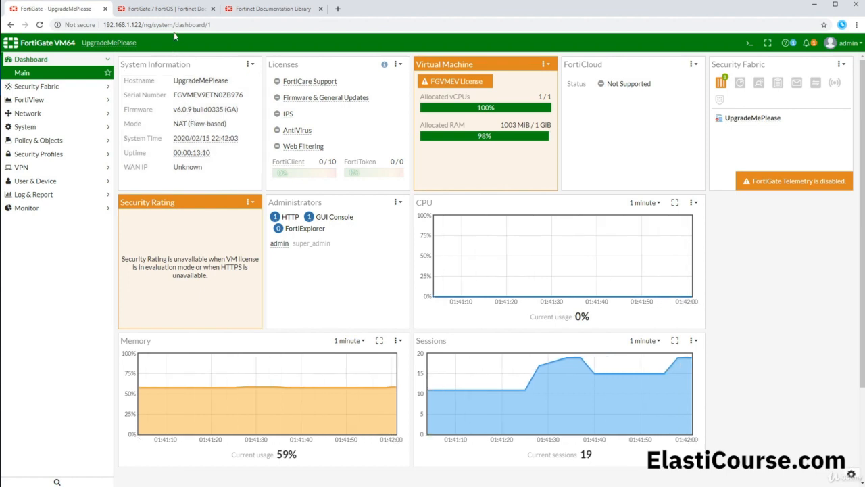
Open the FortiOS 6.2.3 release notes from the FortiGate 6.2 documentation and highlight the list of supported FortiGate models
click(167, 9)
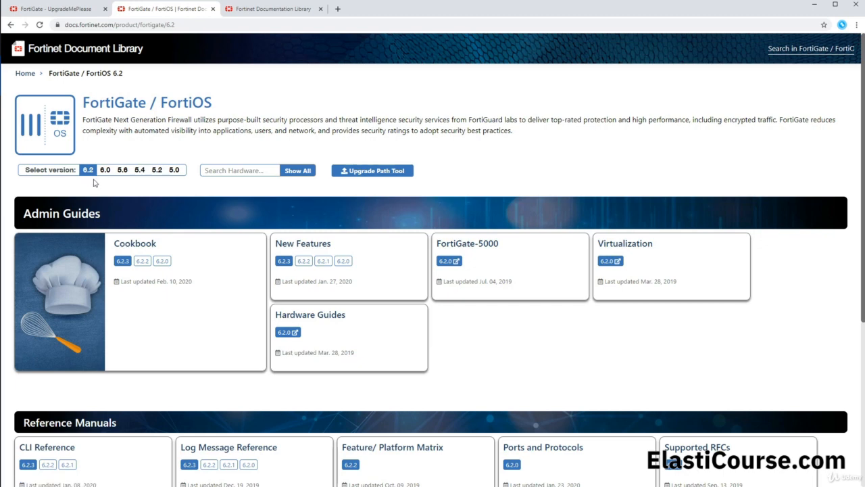
scroll(95, 183, down, 3)
scroll(96, 182, down, 1)
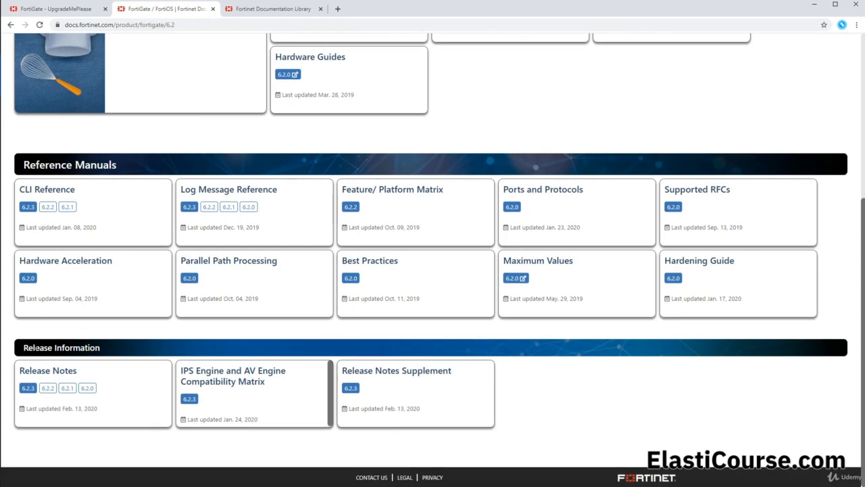
drag(23, 347, 102, 348)
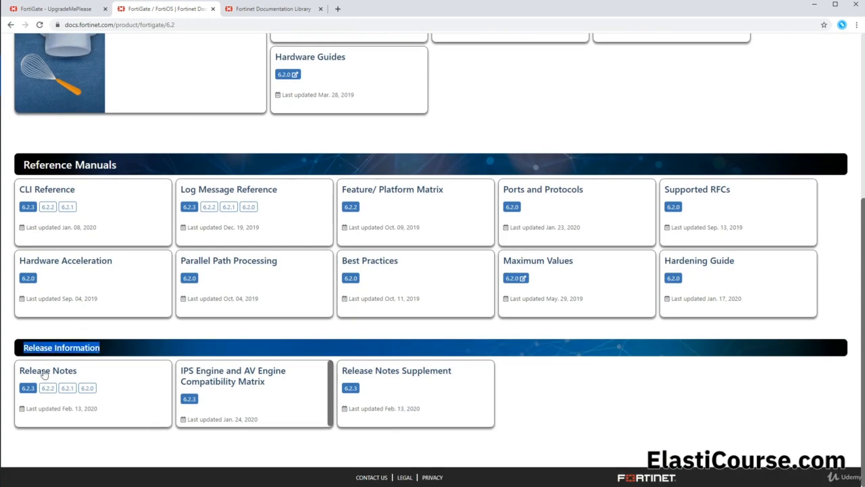
click(27, 389)
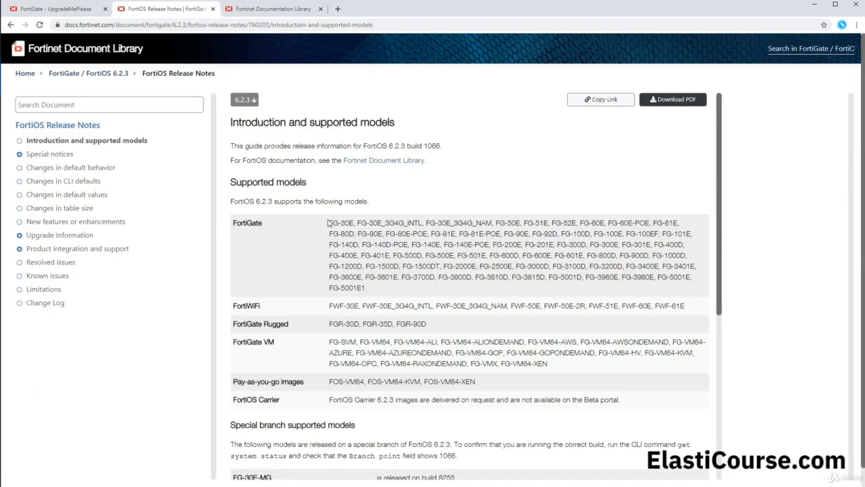
drag(330, 220, 373, 296)
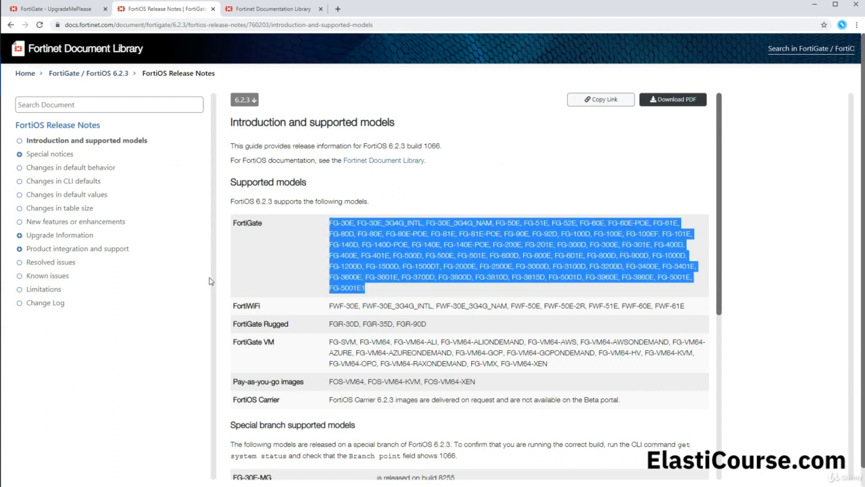
Review the resolved issues and known issues sections of the FortiOS 6.2.3 release notes
click(52, 265)
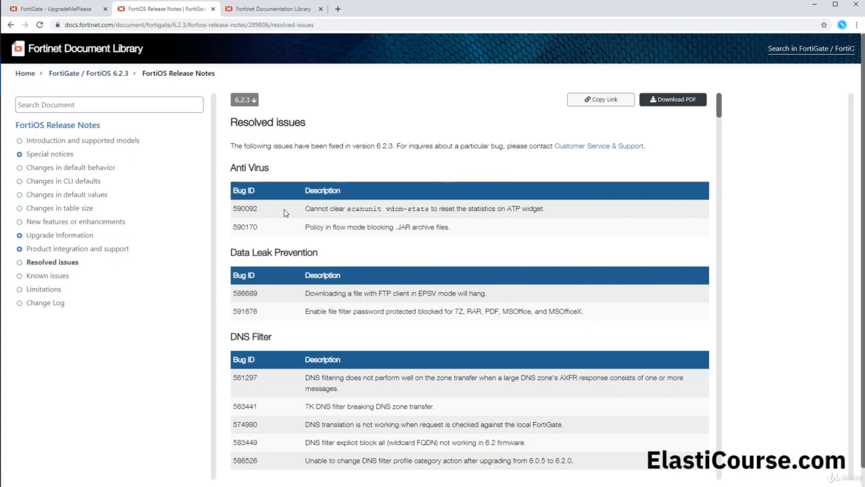
scroll(284, 218, down, 2)
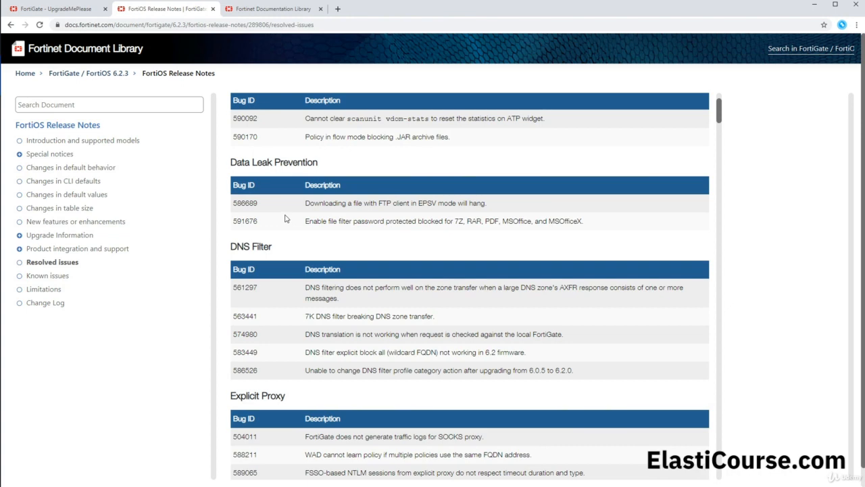
scroll(285, 218, down, 4)
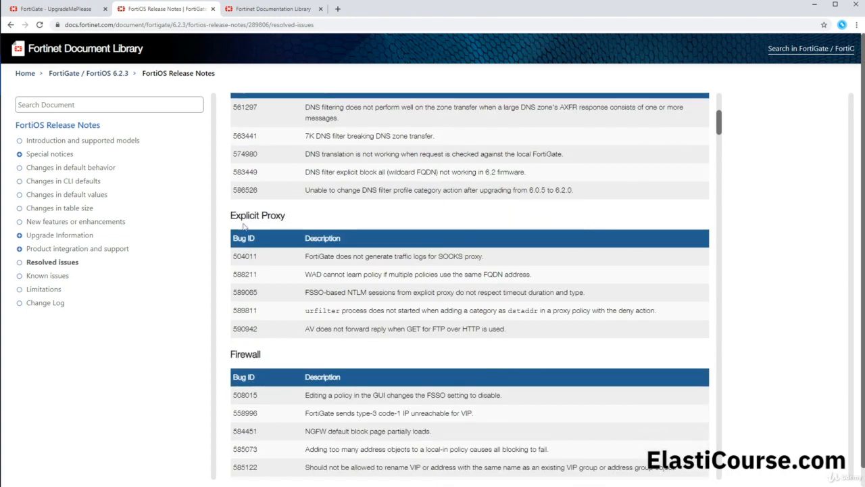
click(52, 277)
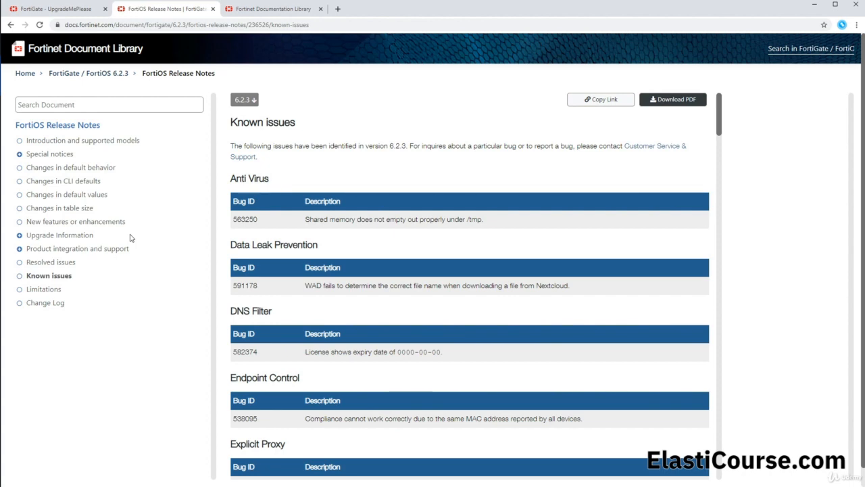
Switch to the Upgrade Path Tool and choose FortiGate-VM as the current product
click(245, 16)
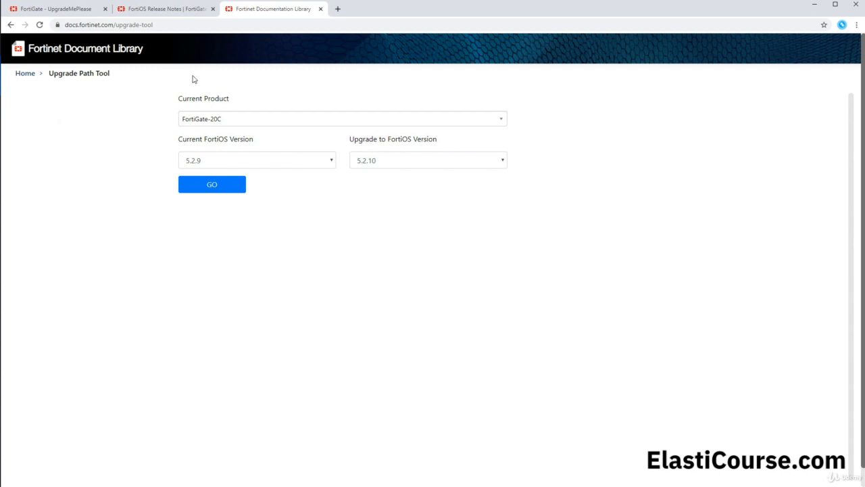
click(220, 116)
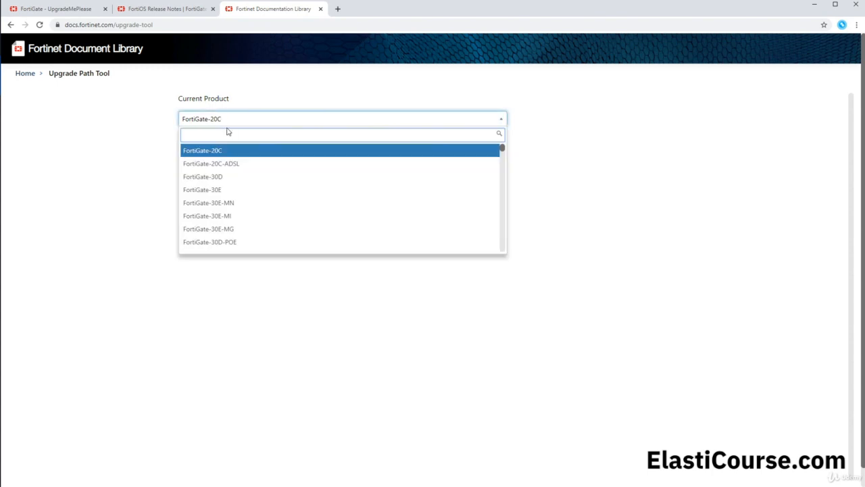
text(vm)
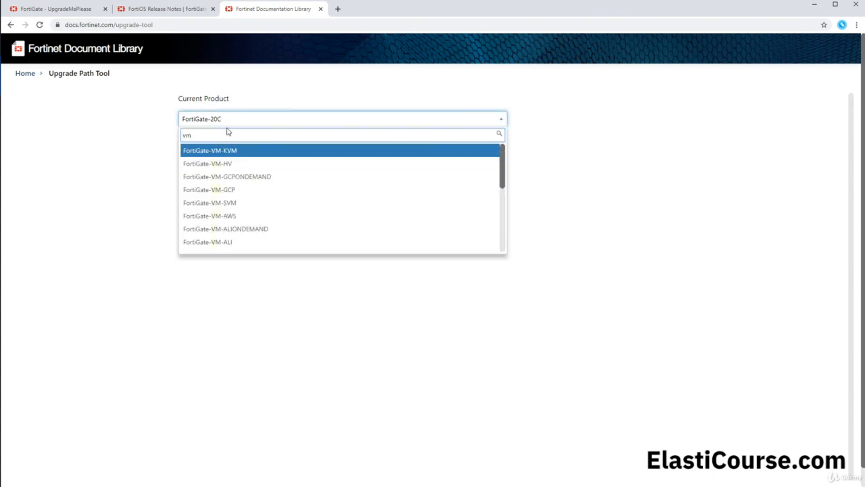
scroll(233, 194, down, 2)
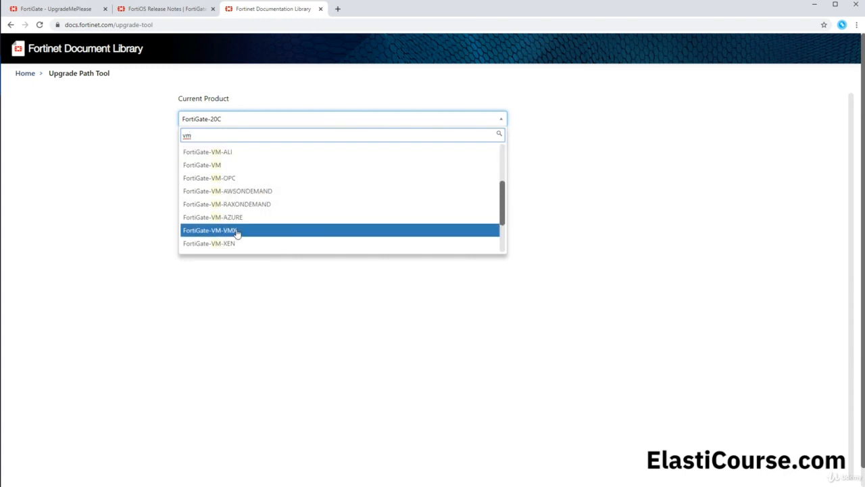
click(226, 166)
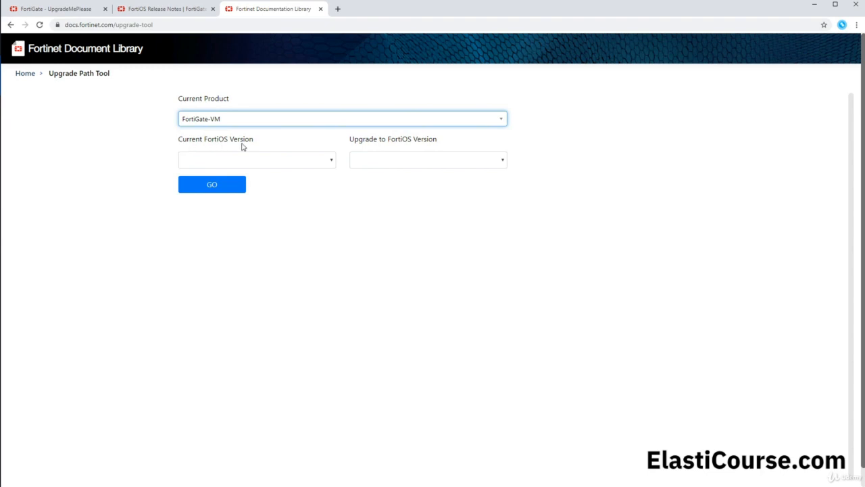
Generate the recommended upgrade path from current FortiOS version 6.0.9 to version 6.2.3
click(332, 161)
click(332, 161)
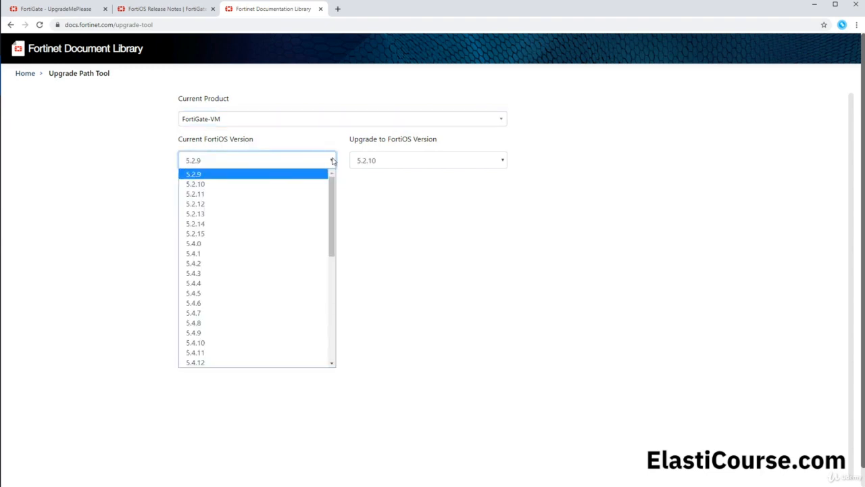
scroll(269, 243, down, 5)
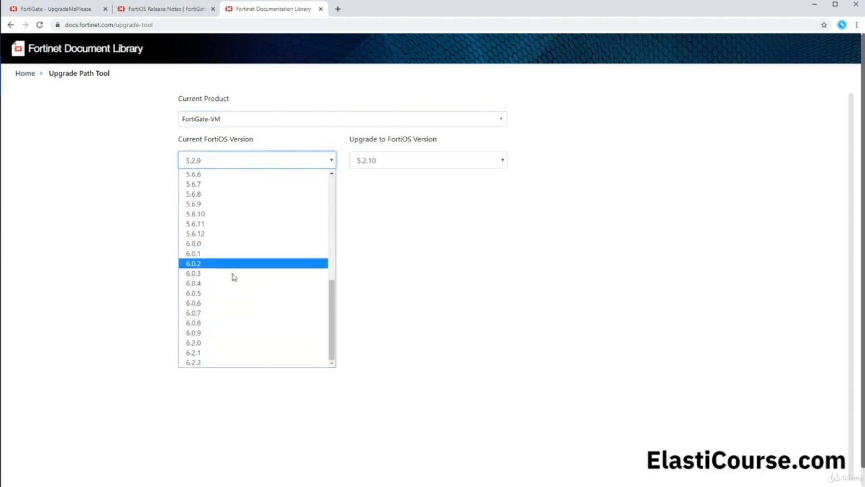
click(207, 333)
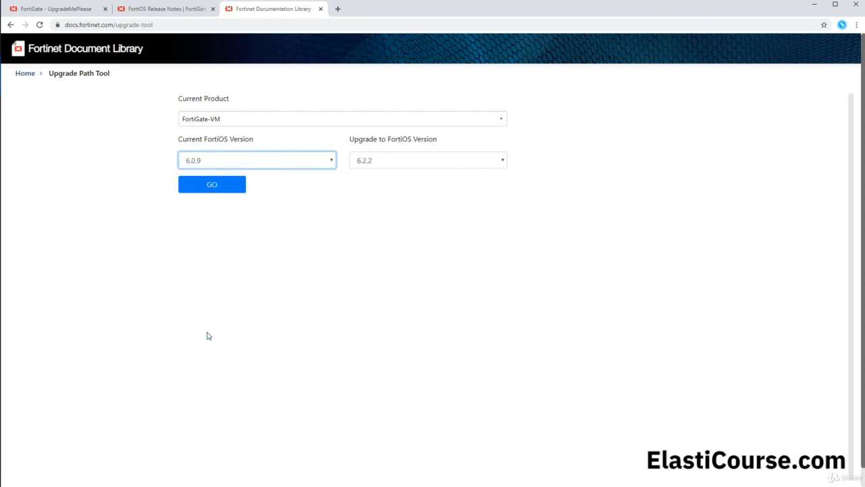
click(388, 156)
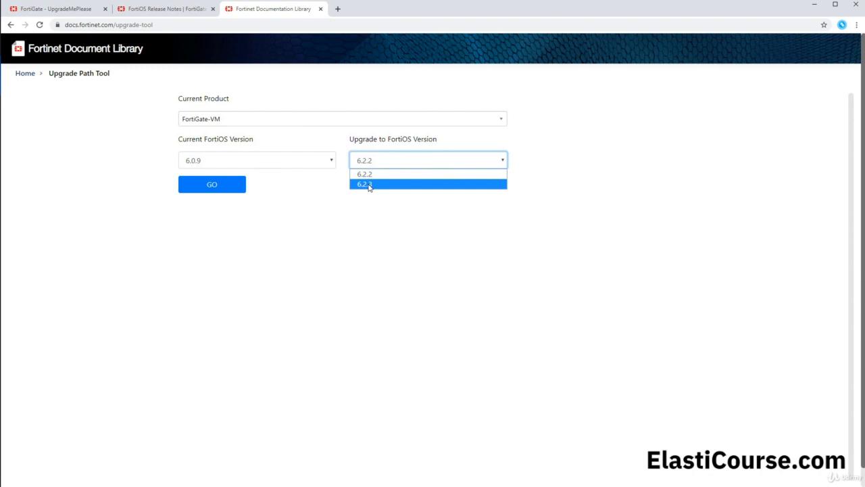
click(369, 184)
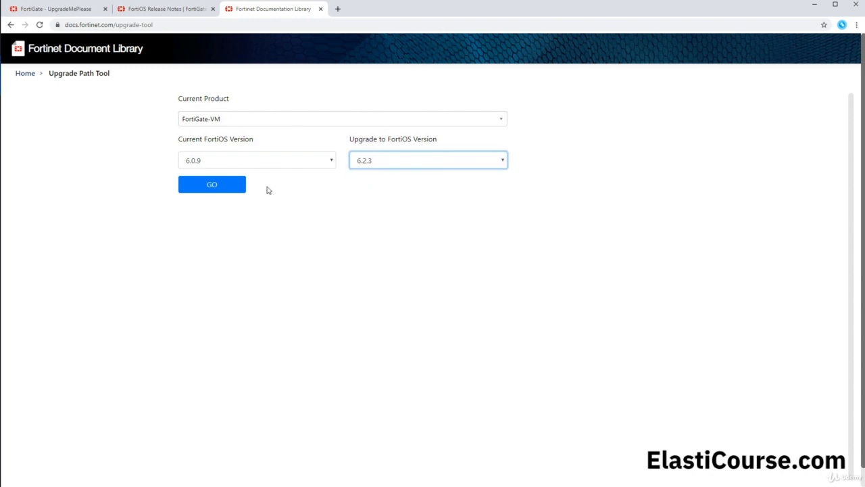
click(226, 195)
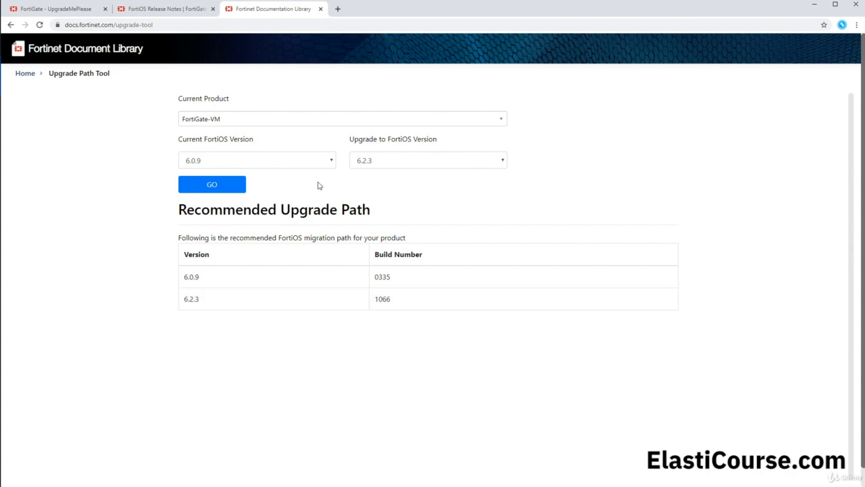
Generate the recommended upgrade path from FortiOS 5.6.9 to 6.2.3 for comparison
click(308, 161)
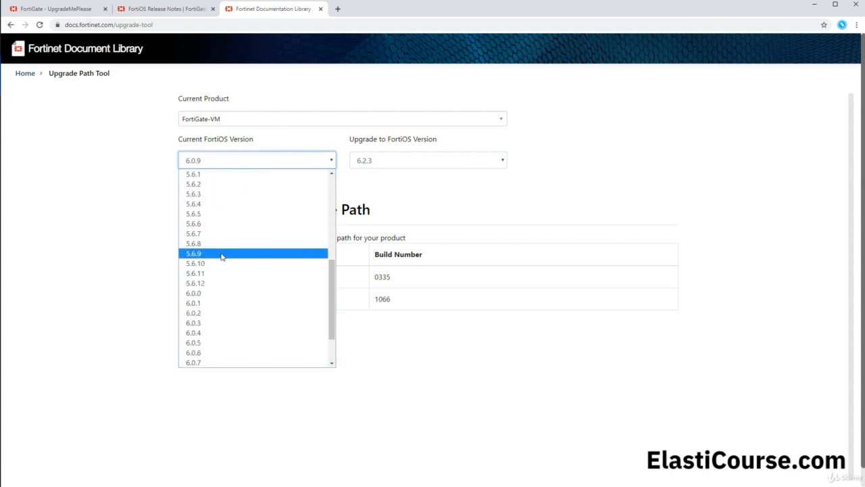
click(223, 254)
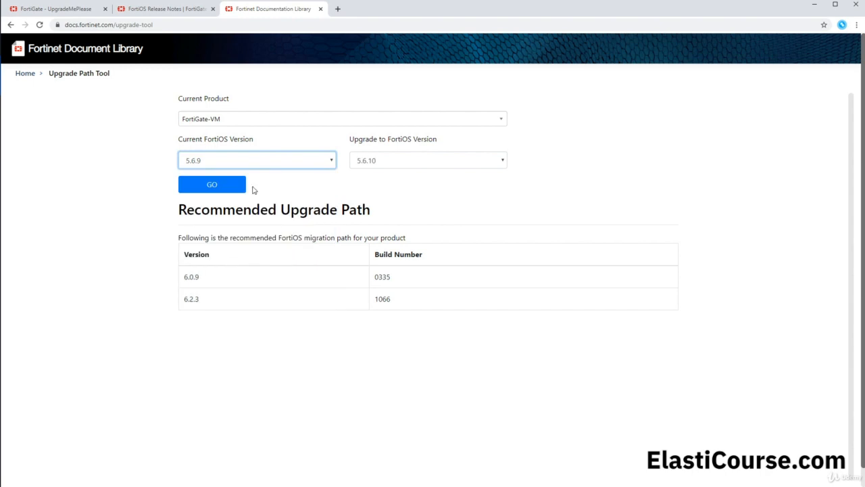
click(377, 163)
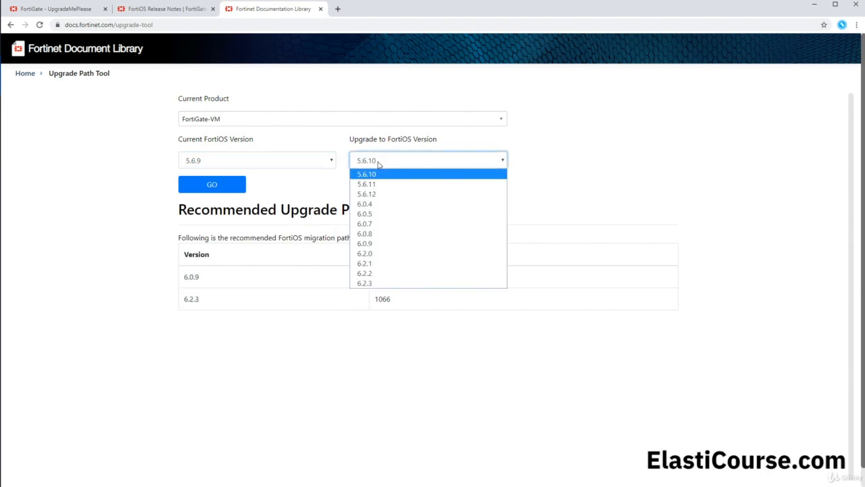
click(368, 283)
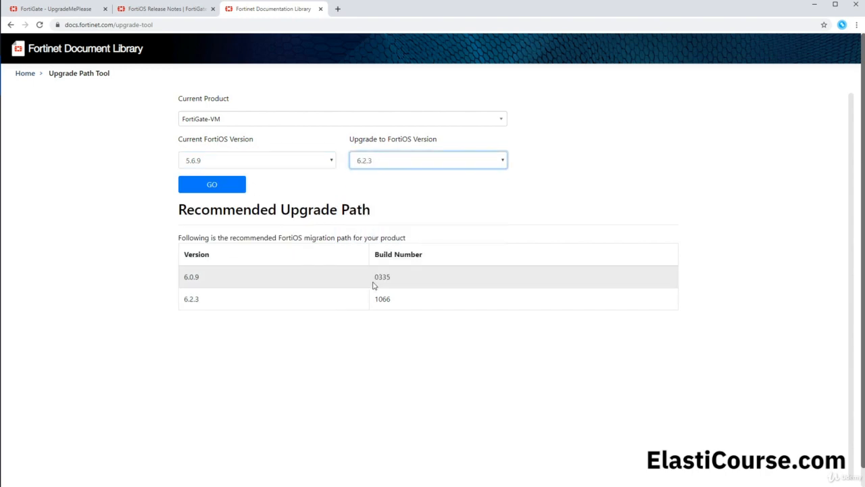
click(227, 185)
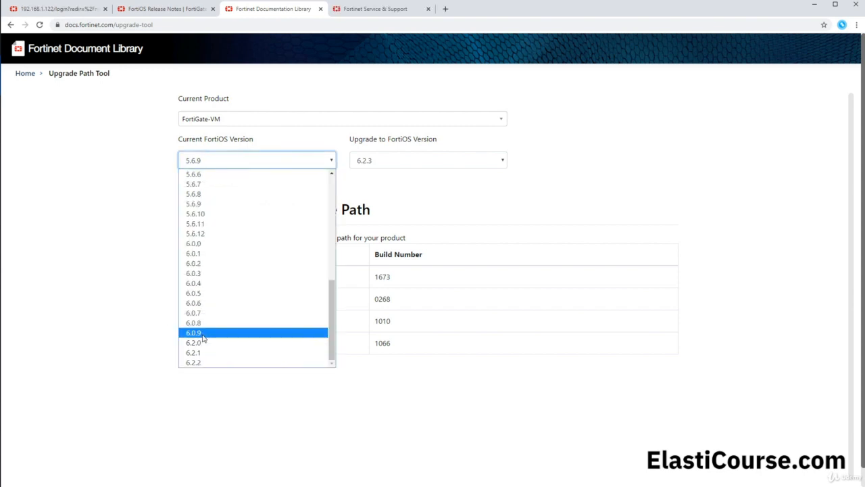
Set the current version back to 6.0.9 with target 6.2.3, regenerate the upgrade path and highlight the target version
click(203, 334)
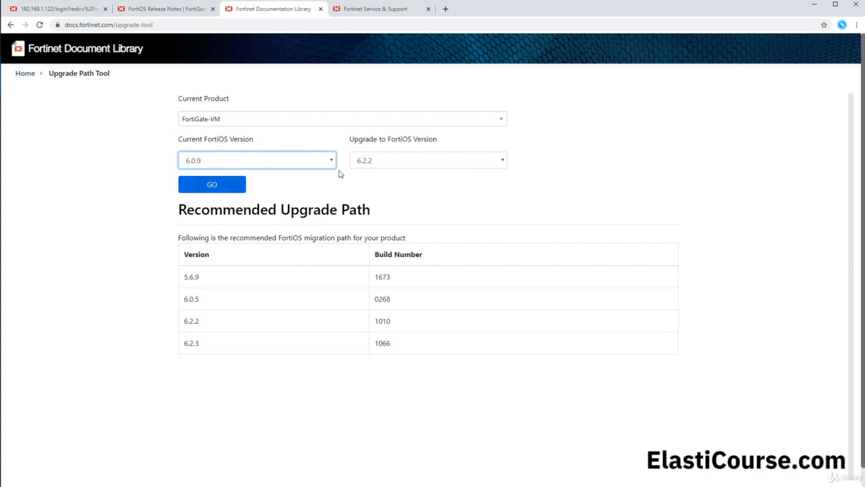
click(378, 161)
click(375, 186)
click(229, 189)
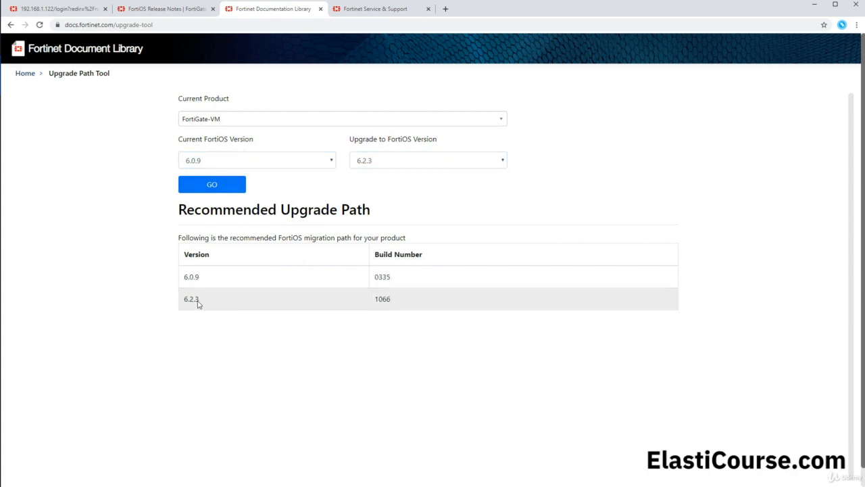
drag(198, 304, 186, 301)
On the Fortinet support site's VM images page, select the VMWare ESXi platform and examine the 6.2.3 upgrade file's description
click(351, 14)
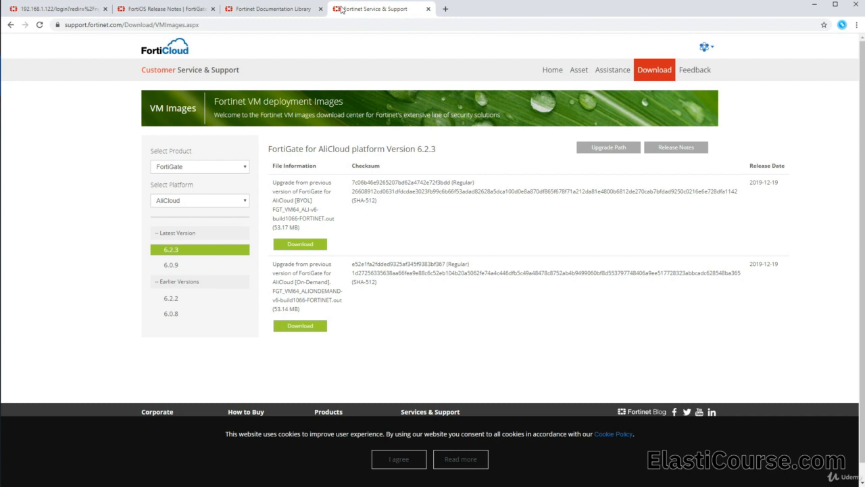
click(246, 202)
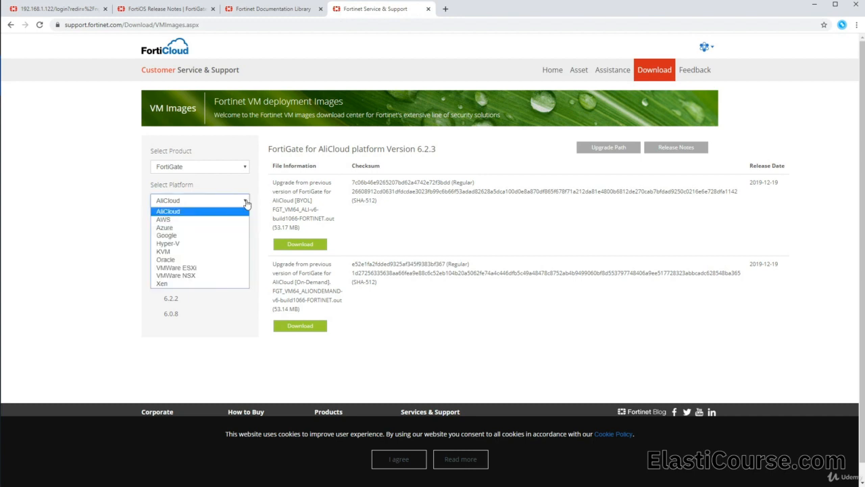
click(205, 268)
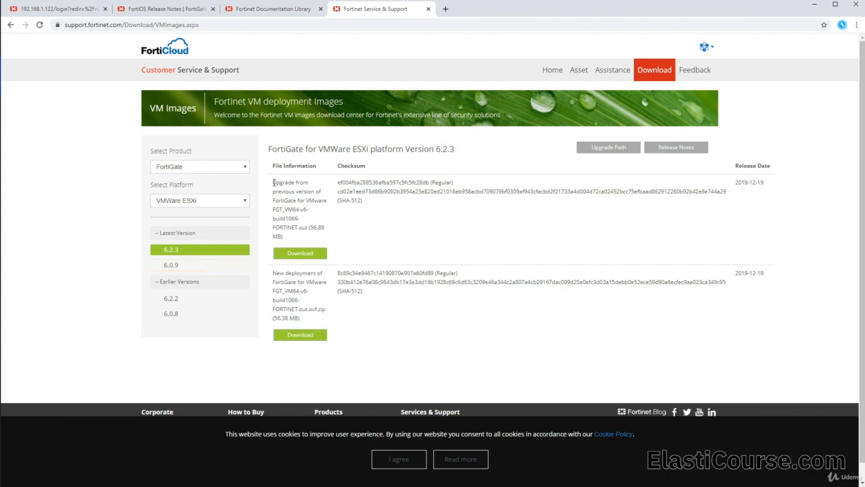
drag(273, 182, 307, 228)
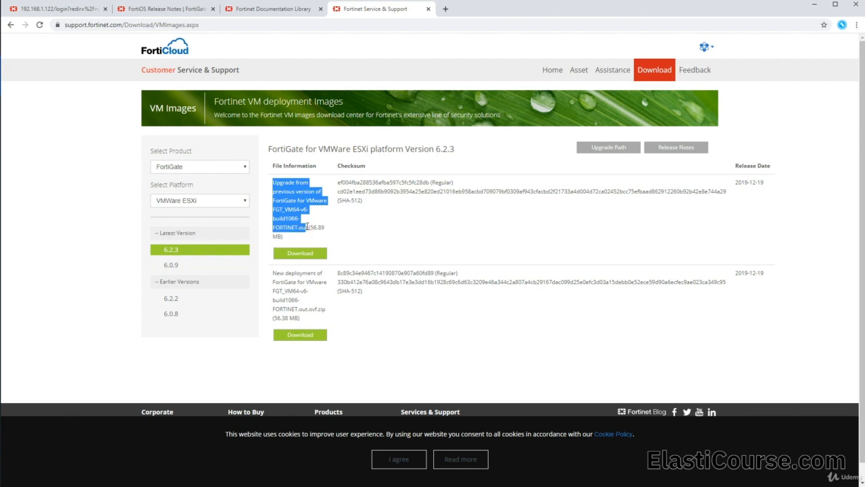
click(300, 230)
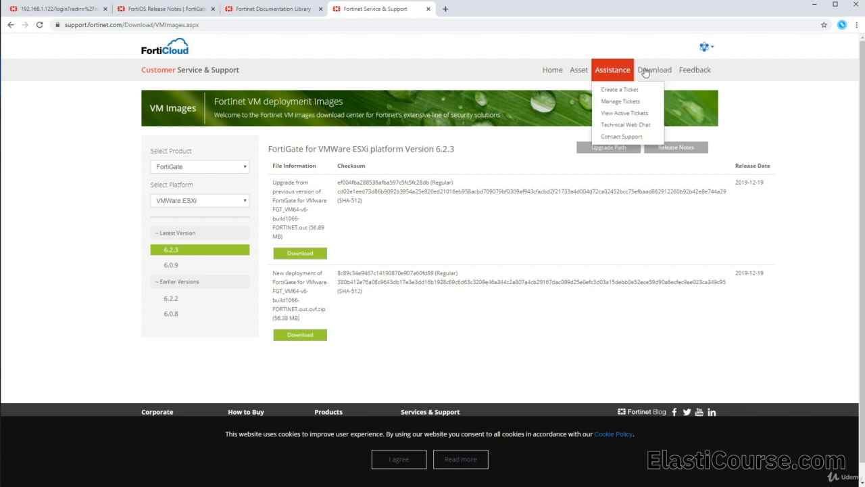
Open the Firmware Images download page on the Fortinet support site
mouse_move(645, 72)
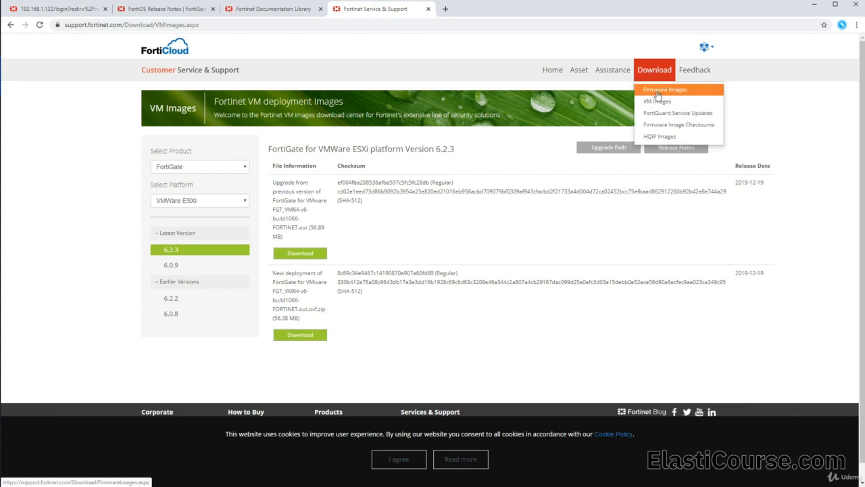
click(658, 90)
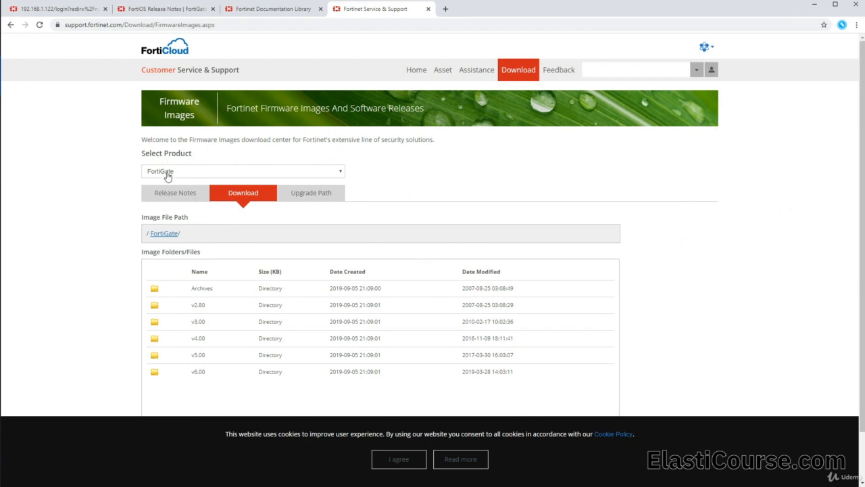
Browse the FortiGate image folders to v6.00/6.2/6.2.3 and accept the website's cookie notice
click(209, 377)
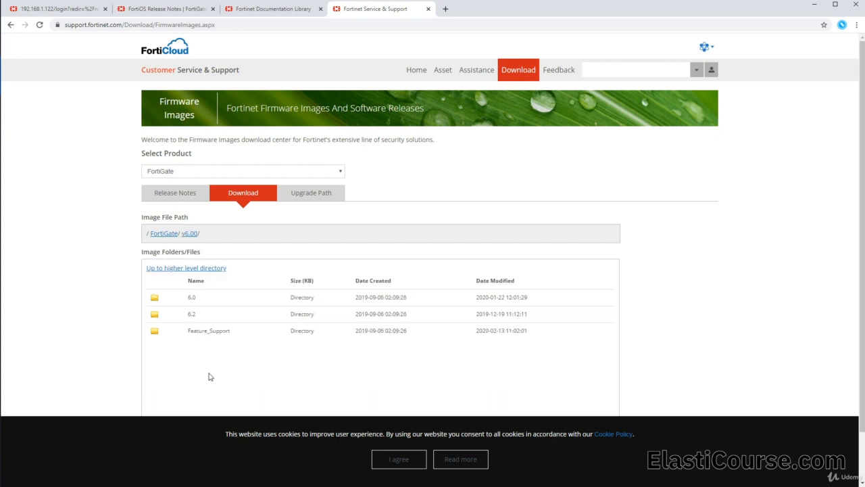
click(197, 316)
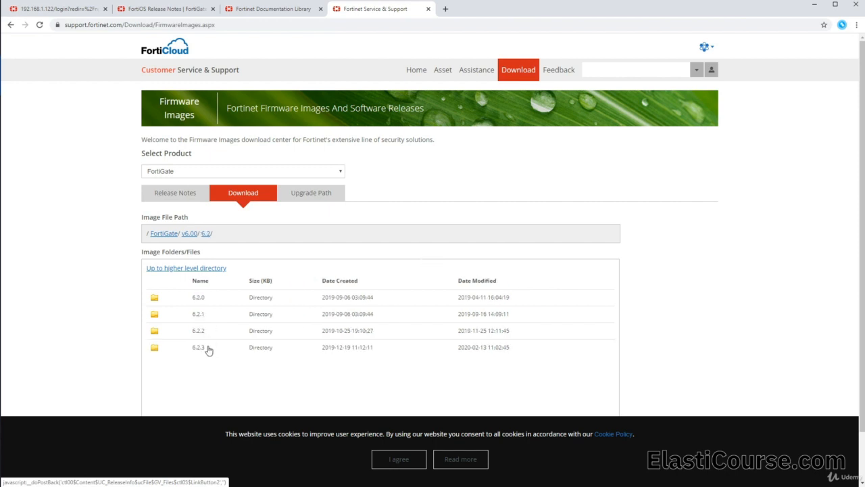
click(207, 349)
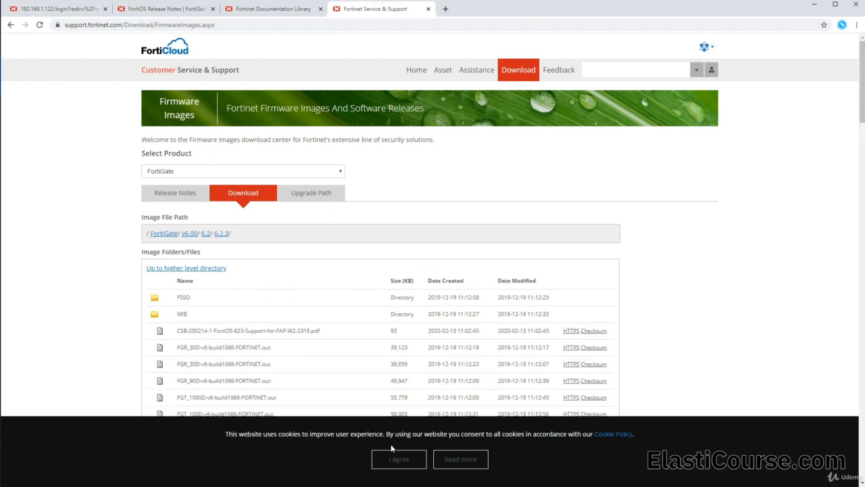
click(398, 459)
Look through the 6.2.3 firmware file list down to the FGT_VM64 virtual machine images
scroll(351, 302, down, 1)
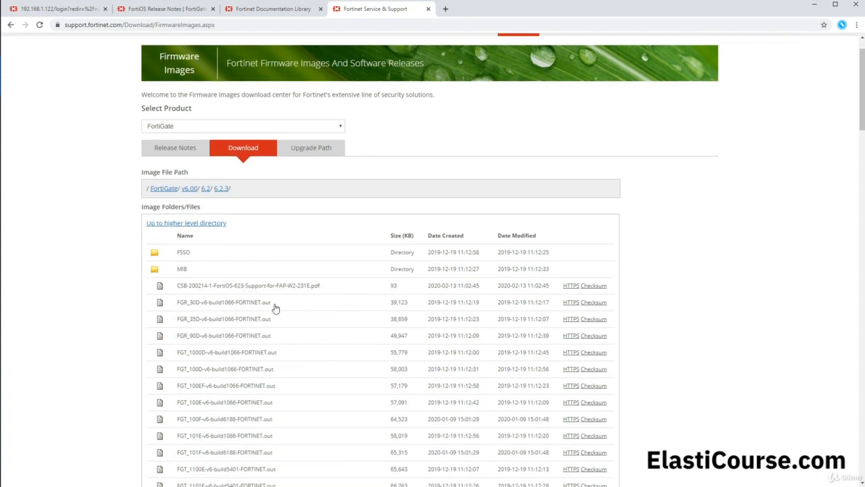
scroll(275, 308, down, 3)
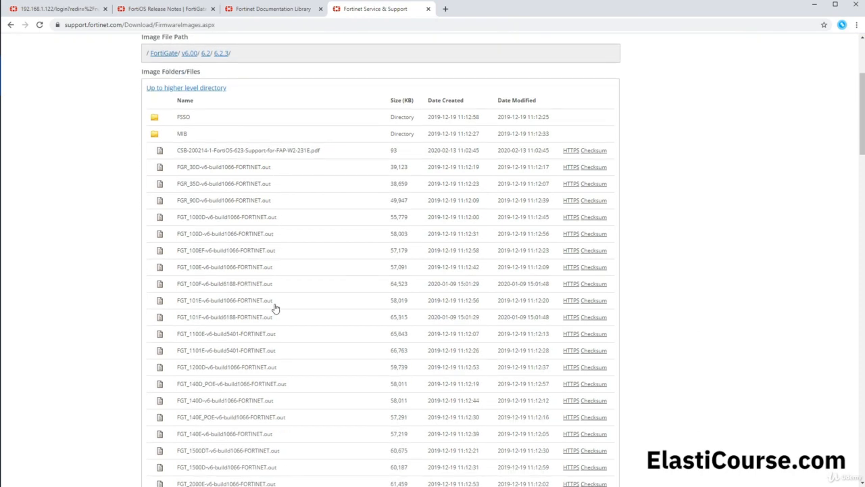
scroll(241, 277, down, 3)
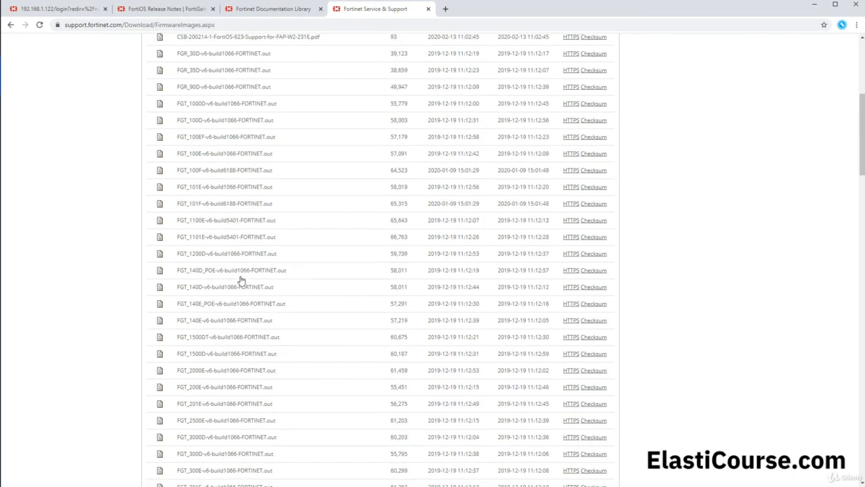
scroll(241, 279, down, 6)
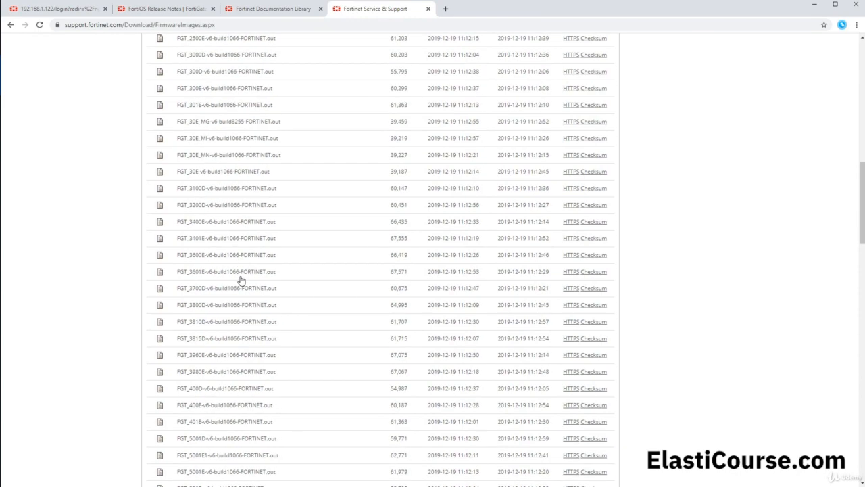
scroll(242, 279, down, 5)
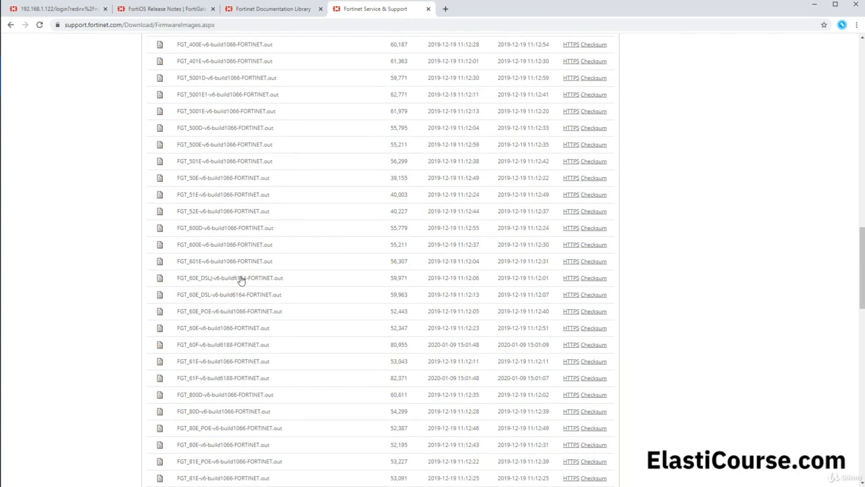
scroll(241, 280, down, 2)
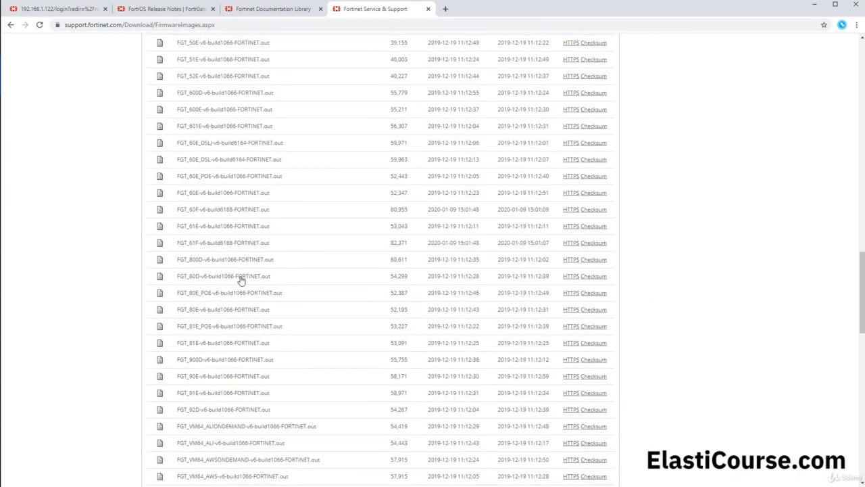
scroll(241, 279, down, 3)
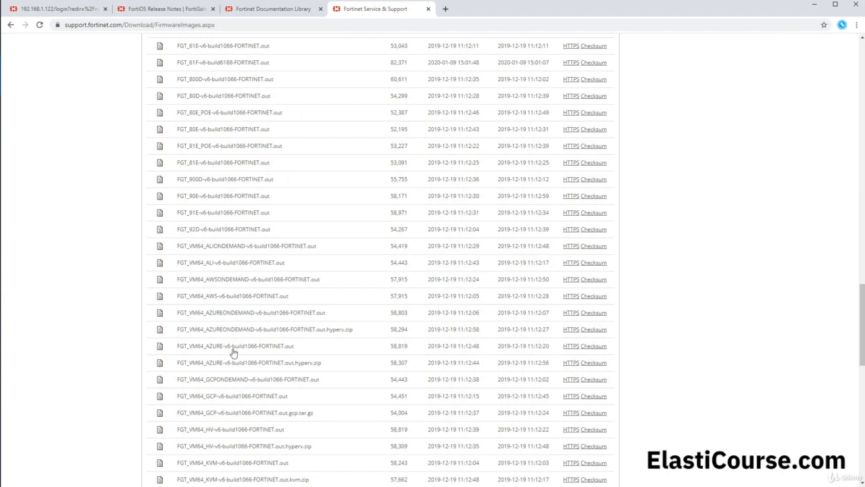
scroll(236, 297, down, 2)
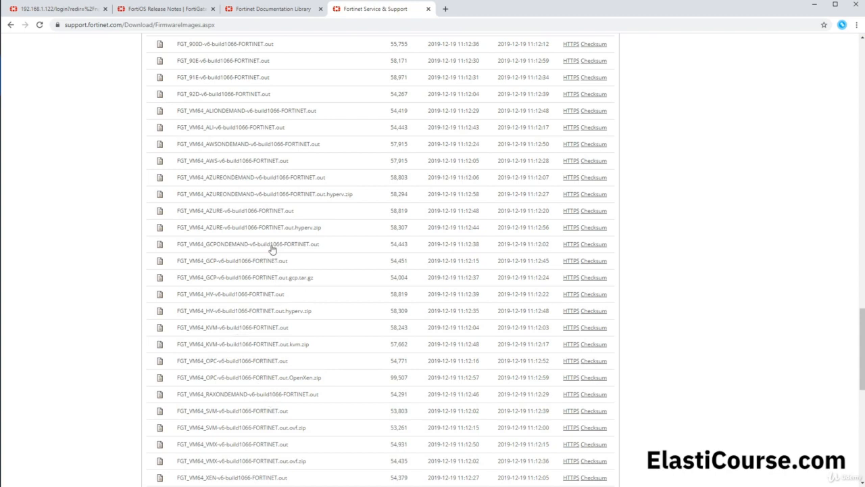
Switch to the FortiGate web interface at 192.168.1.122 and log in as admin with the account password
click(87, 12)
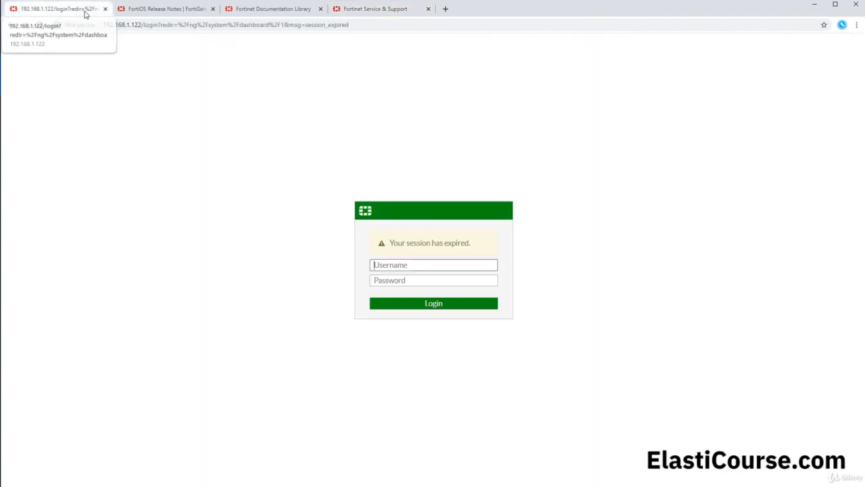
text(a)
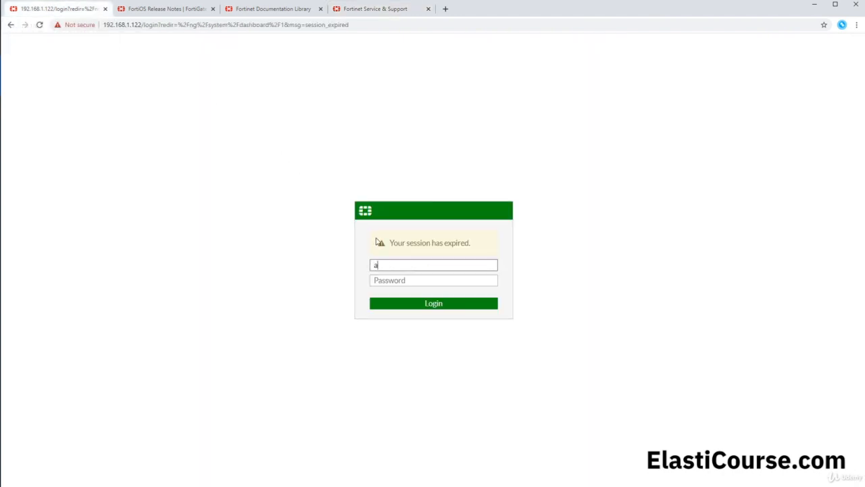
text(dmin)
key(Tab)
text(admin)
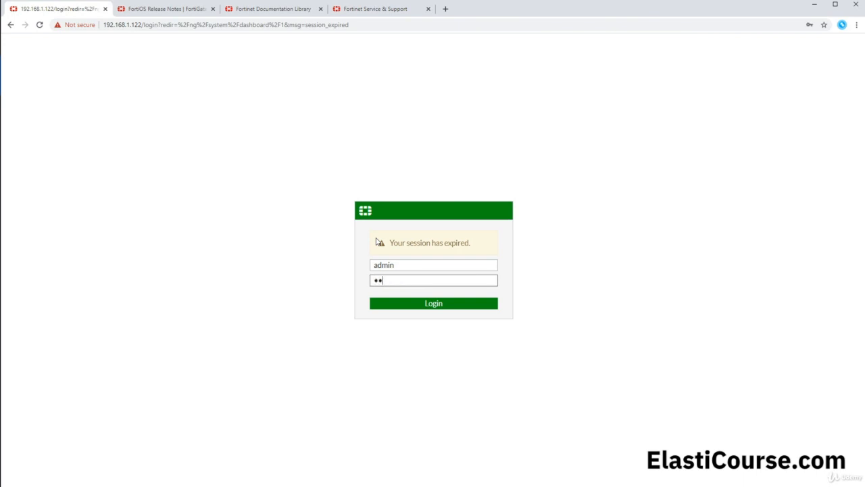
key(Return)
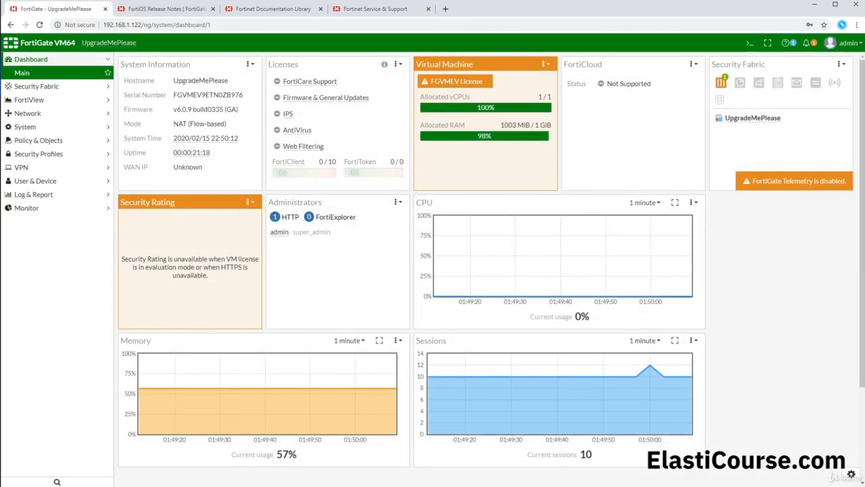
Load FGT_VM64-v6-build1066-FORTINET.out on the Firmware Management page, back up the configuration and start the upgrade to 6.2.3, accepting the reboot
click(194, 115)
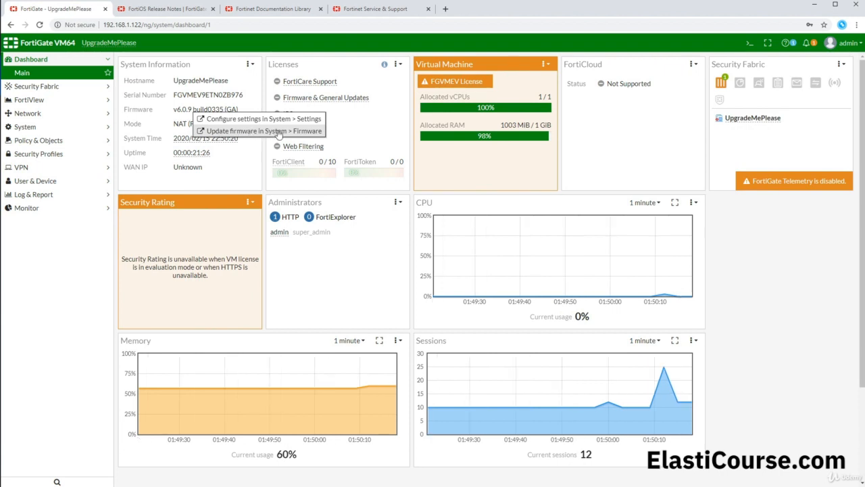
click(279, 133)
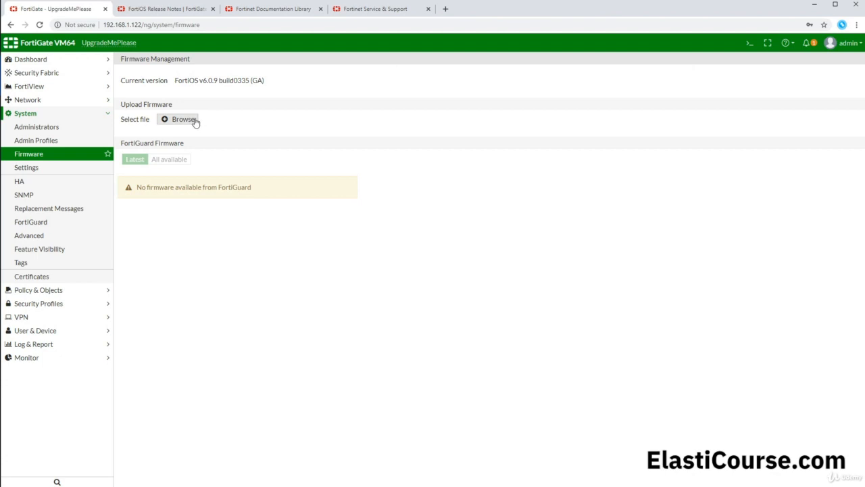
click(194, 120)
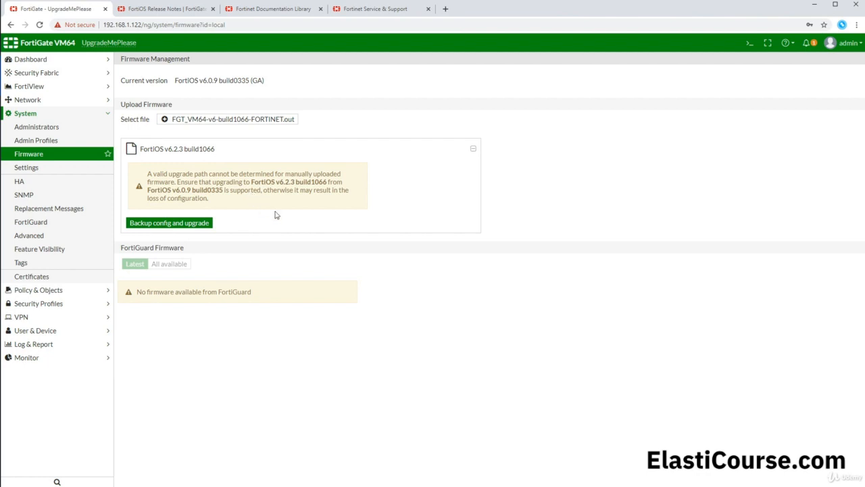
click(184, 225)
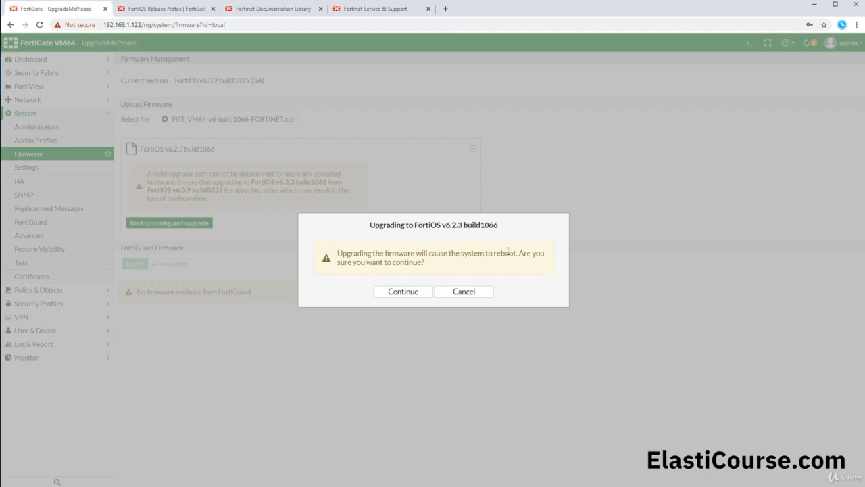
click(403, 296)
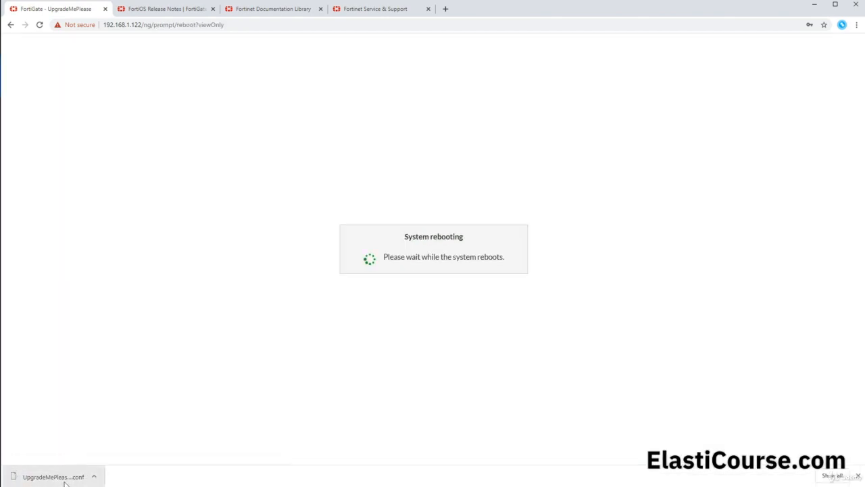
Switch to the 609 virtual machine console in VMware Workstation and log in as admin with the account password
click(74, 486)
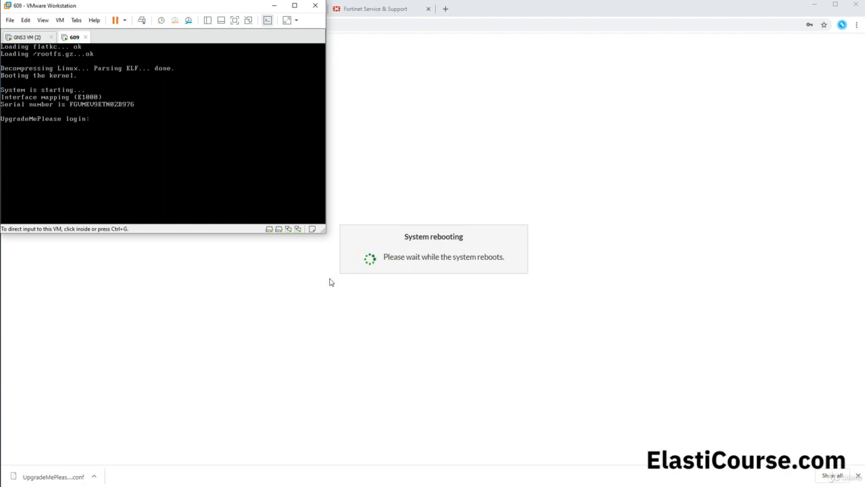
key(ctrl+g)
text(admin)
key(Return)
text(admin)
key(Return)
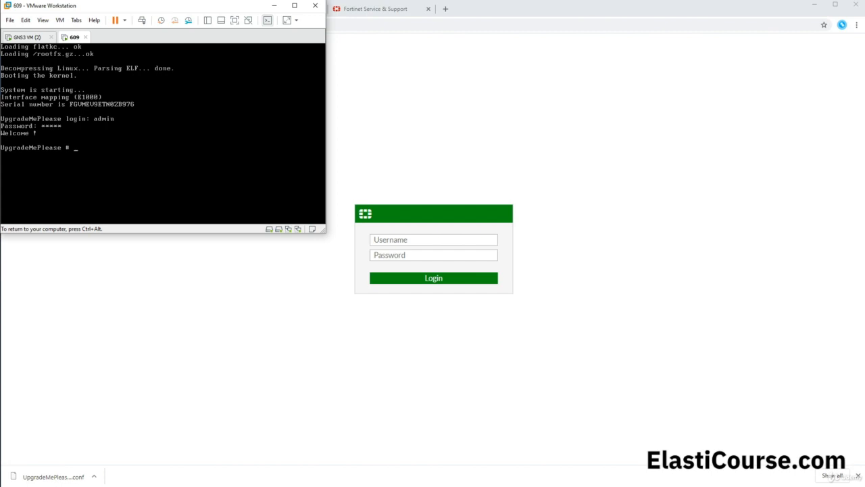
Run get sys status in the console to check the firmware version and release the input from the virtual machine
text(get sys status)
key(Return)
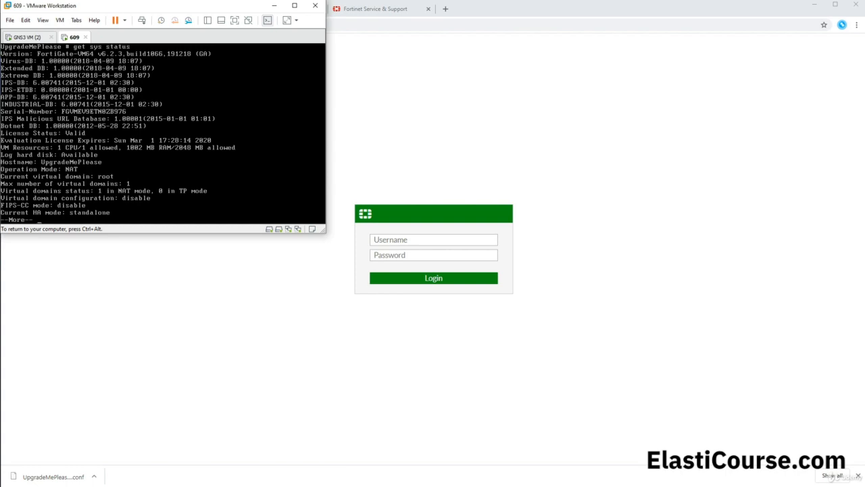
key(ctrl+alt)
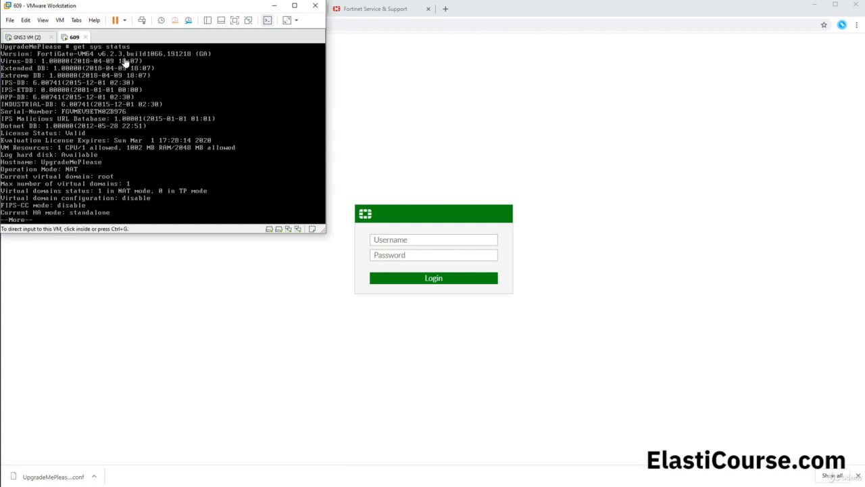
Return to the FortiGate web interface in the browser and log in as admin with the account password
click(375, 240)
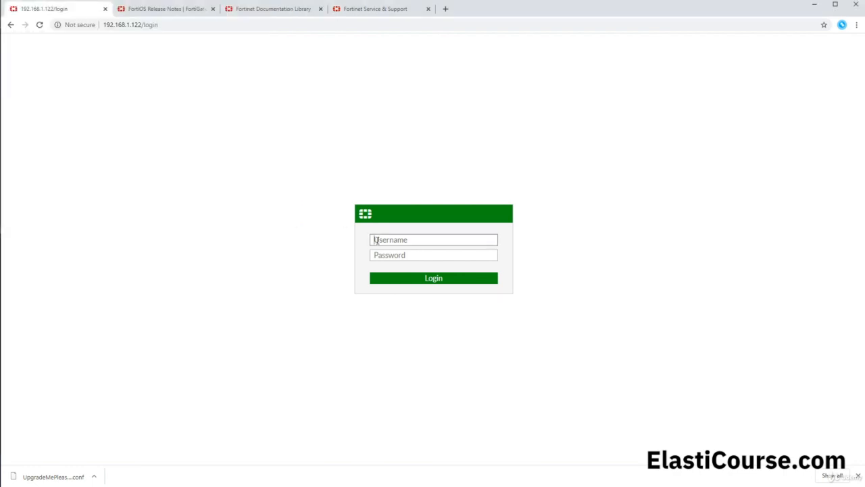
text(admin)
key(Tab)
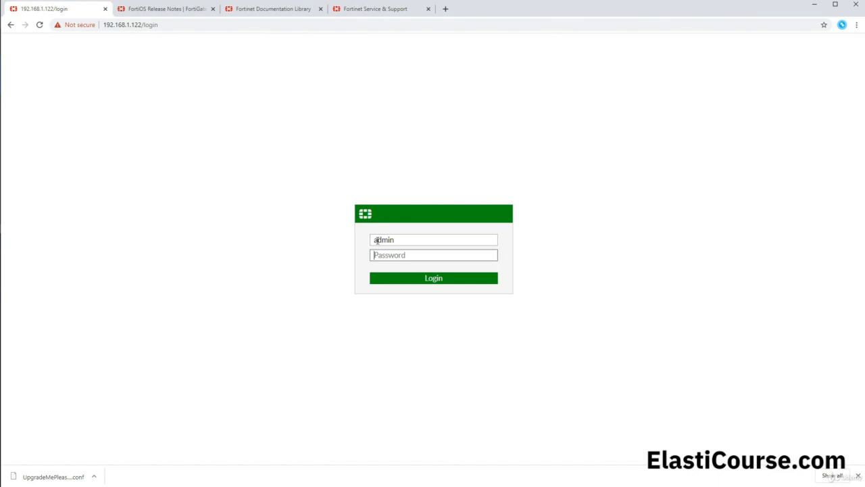
text(••••)
key(Return)
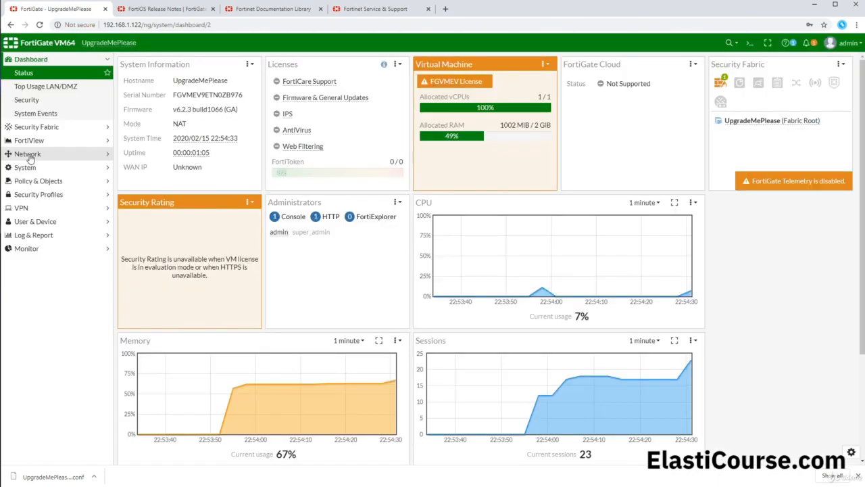
Open the network interfaces list and expand the physical interfaces to check their configuration
click(29, 155)
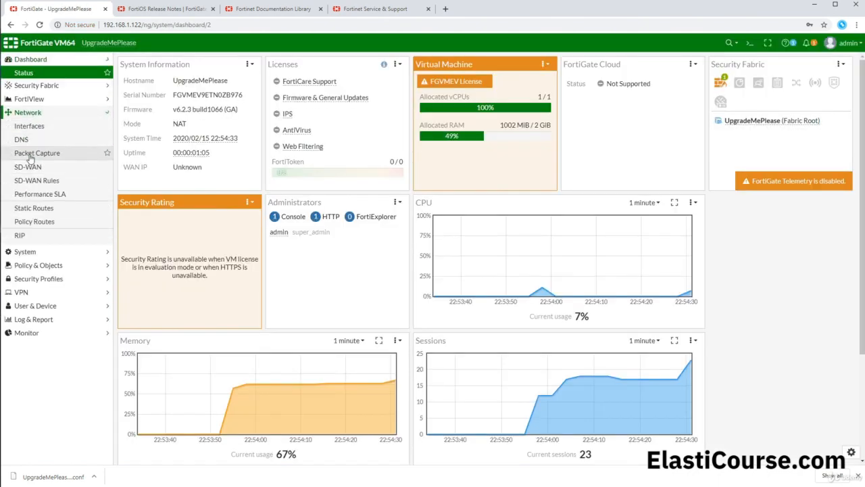
click(50, 113)
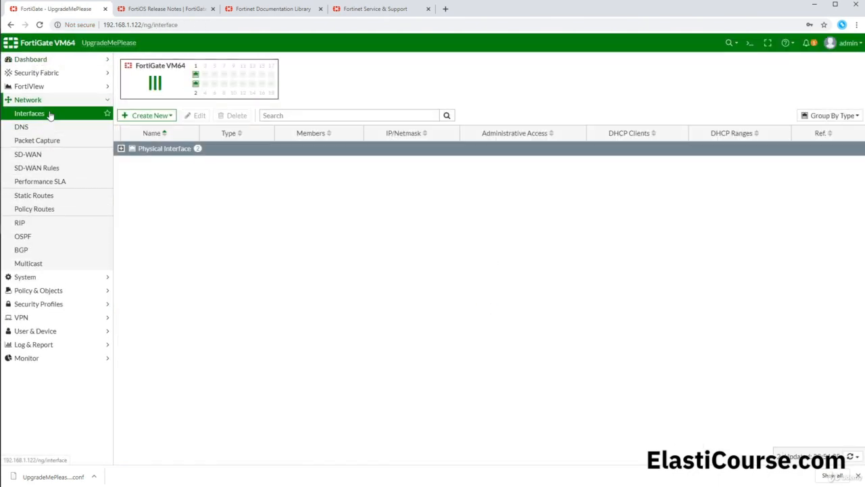
click(121, 149)
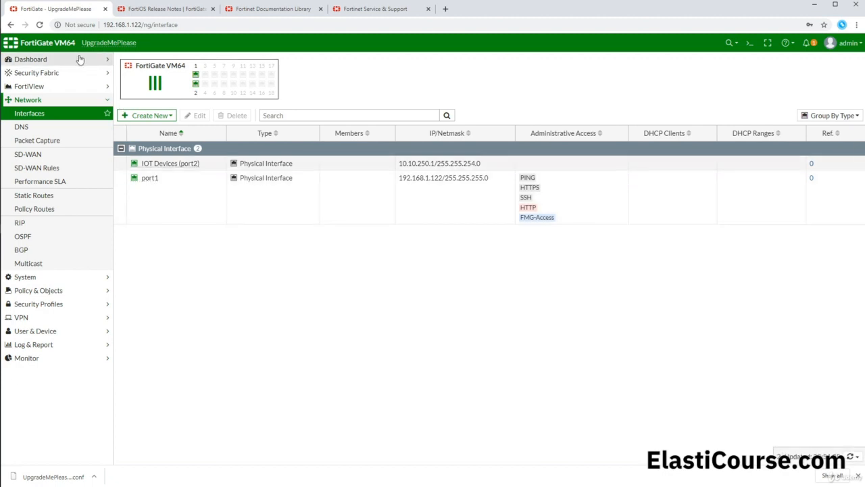
Open the FortiGate CLI console and enter the global configuration with config sys global
click(749, 42)
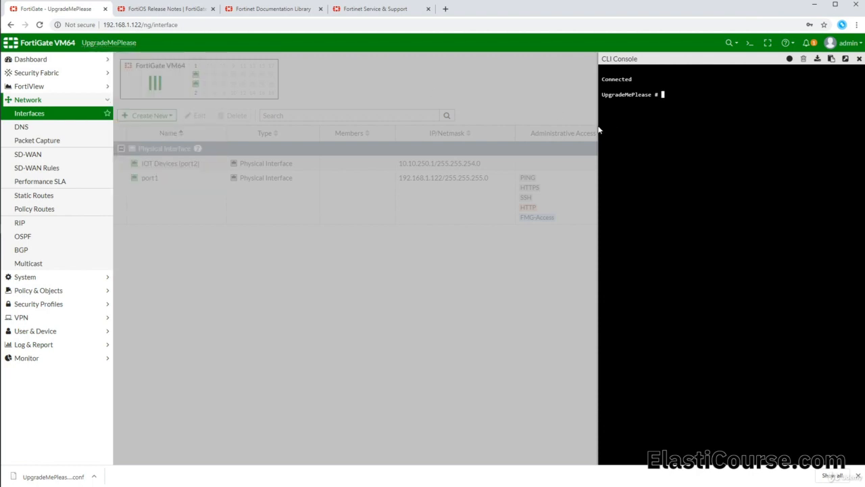
text(co)
text(nfig s)
text(ys geneve)
key(Tab)
key(Tab)
key(Return)
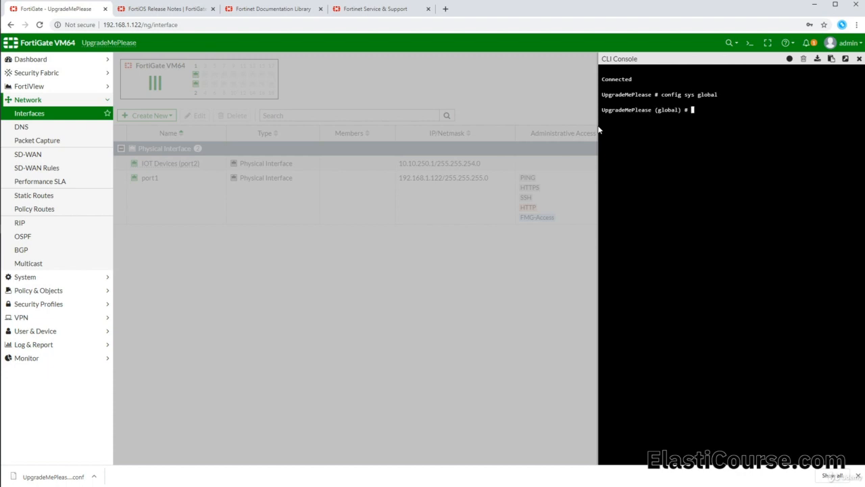
Set the hostname to ImUPtoDate, end the global configuration to save it and check the name in the web interface
text(set hostname ImUO)
key(BackSpace)
text(PtoDate)
key(Return)
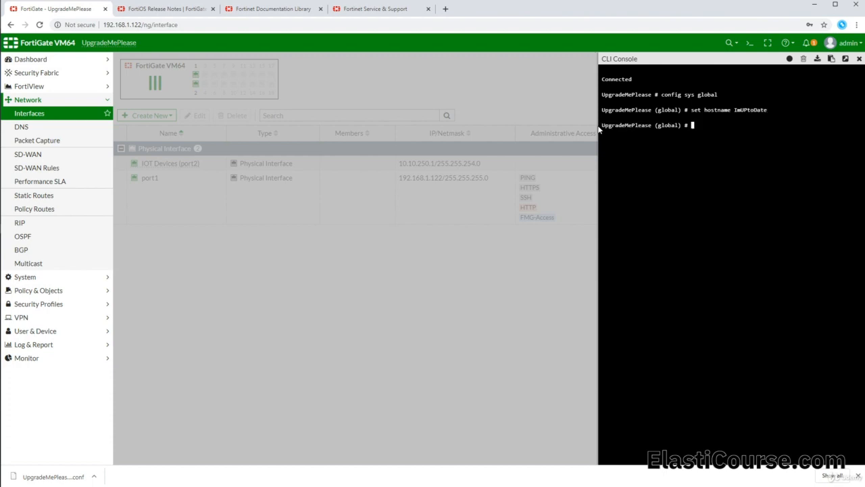
text(end)
key(Return)
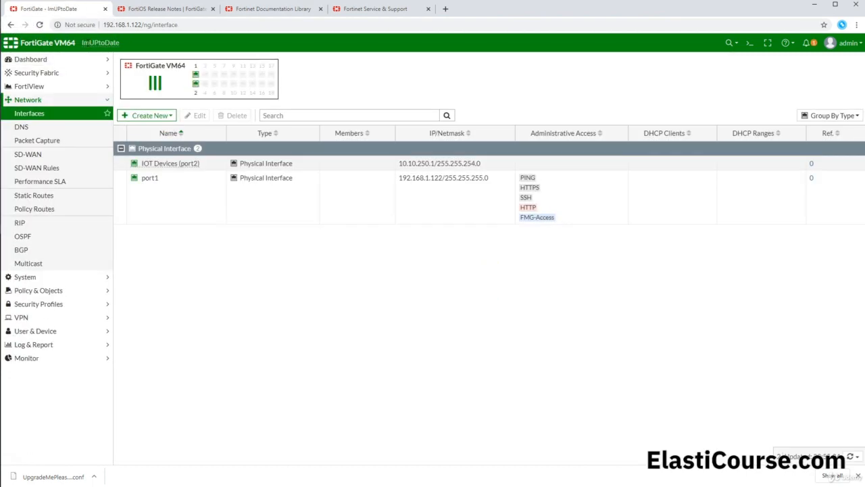
mouse_move(83, 42)
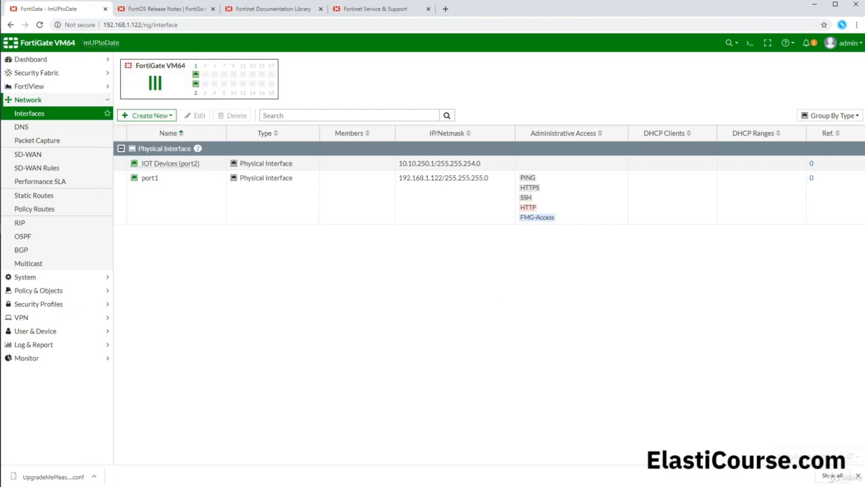